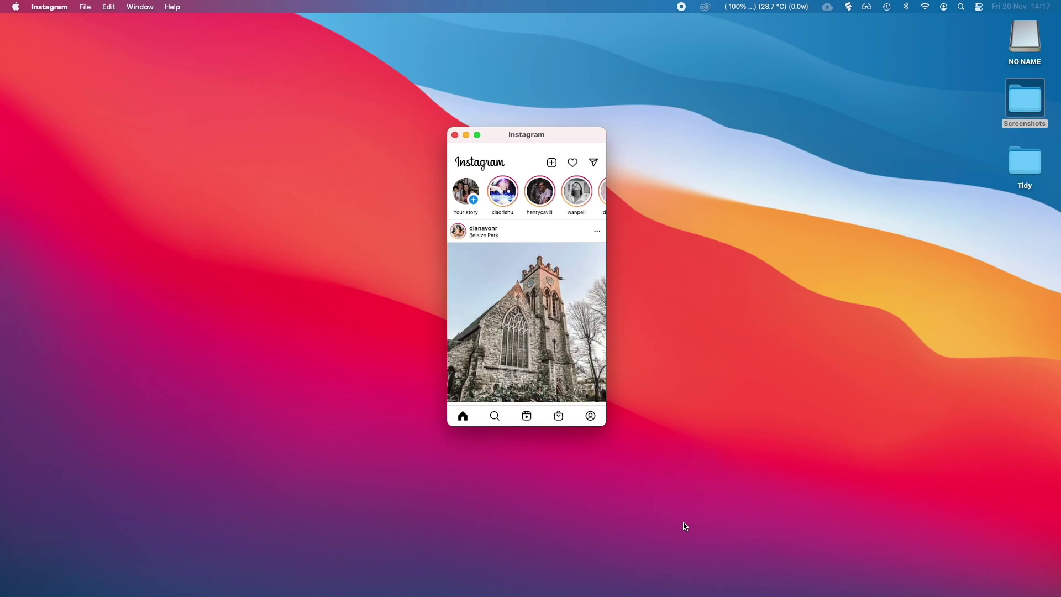
# - Bring up the Dock while the Instagram feed window stays open
pyautogui.moveTo(520, 587)
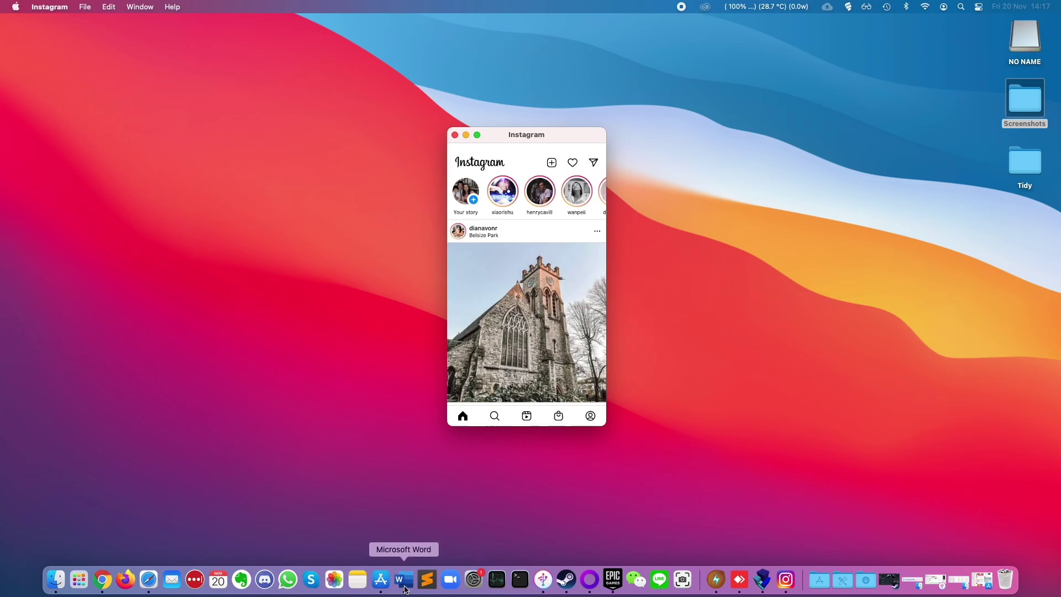
# - In the App Store, compare the instagram results under Mac Apps and iPhone & iPad Apps
pyautogui.click(381, 581)
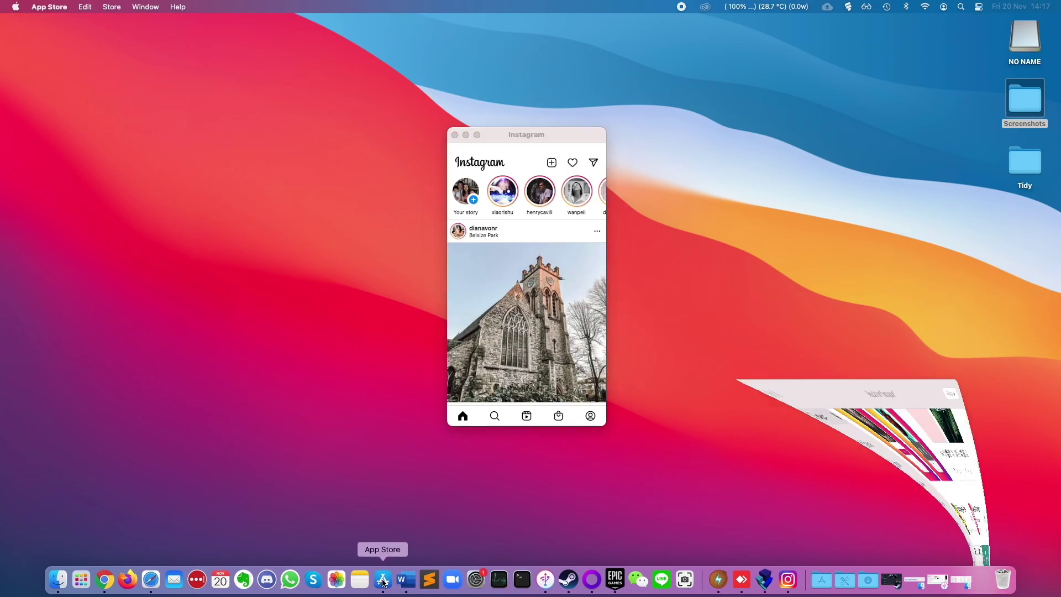
pyautogui.scroll(10, 438, 169)
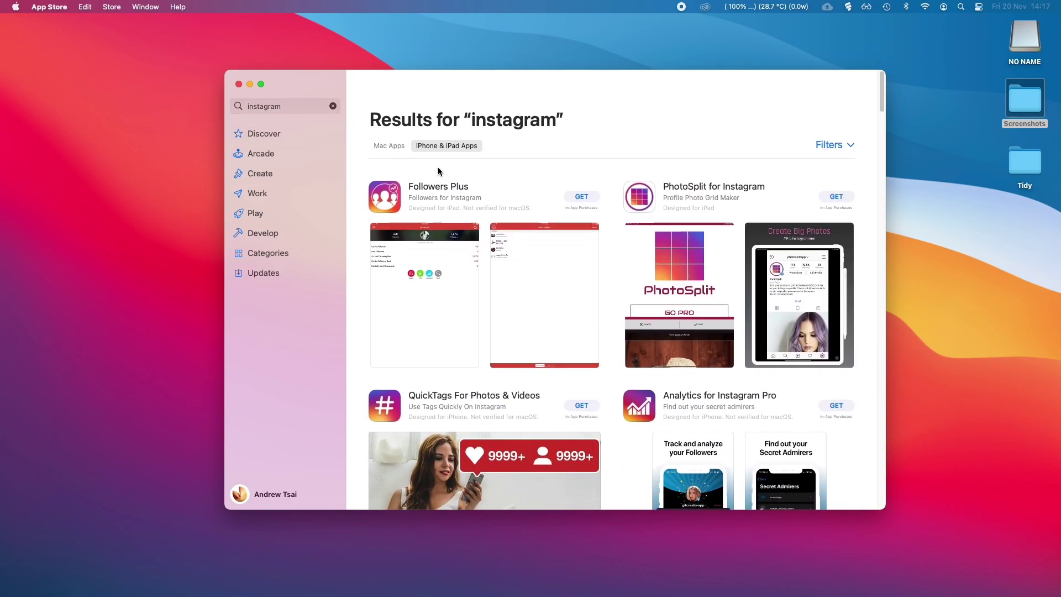
pyautogui.click(398, 144)
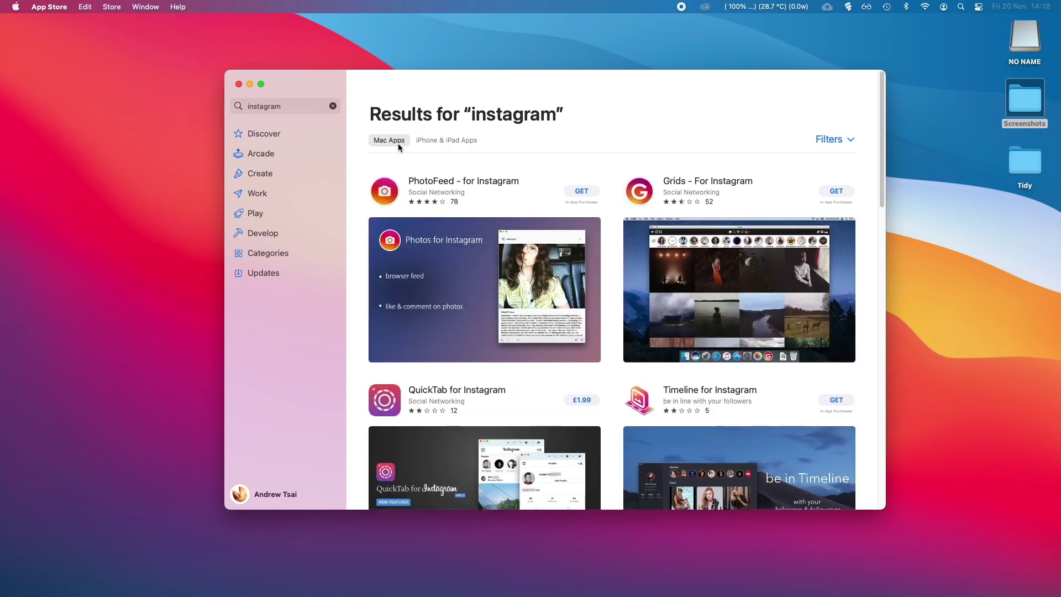
pyautogui.click(429, 139)
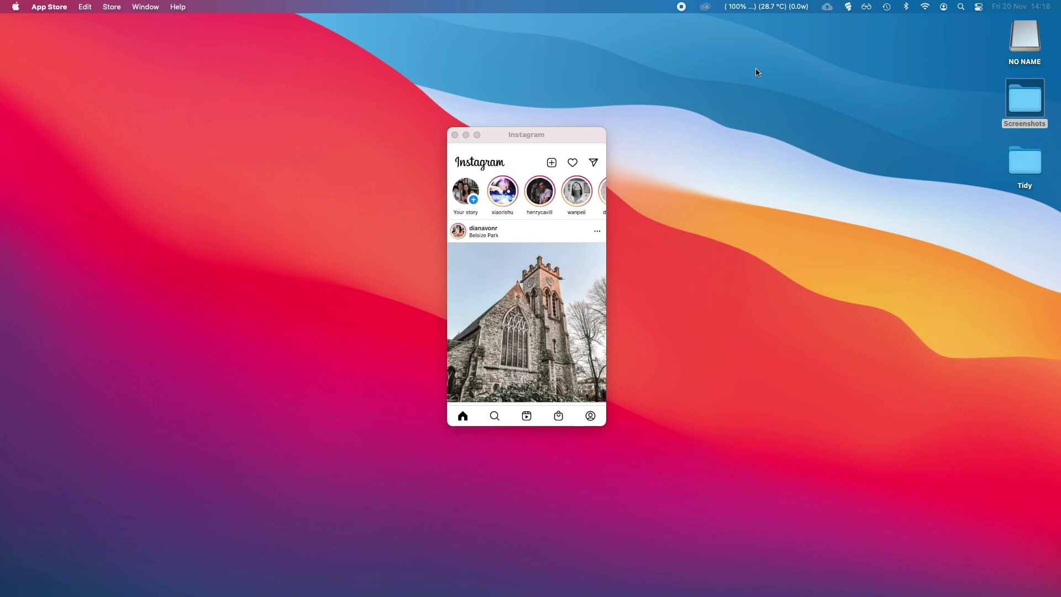
# - Minimize Instagram, launch iMazing and open the phone's Manage Apps view
pyautogui.click(466, 135)
pyautogui.moveTo(553, 595)
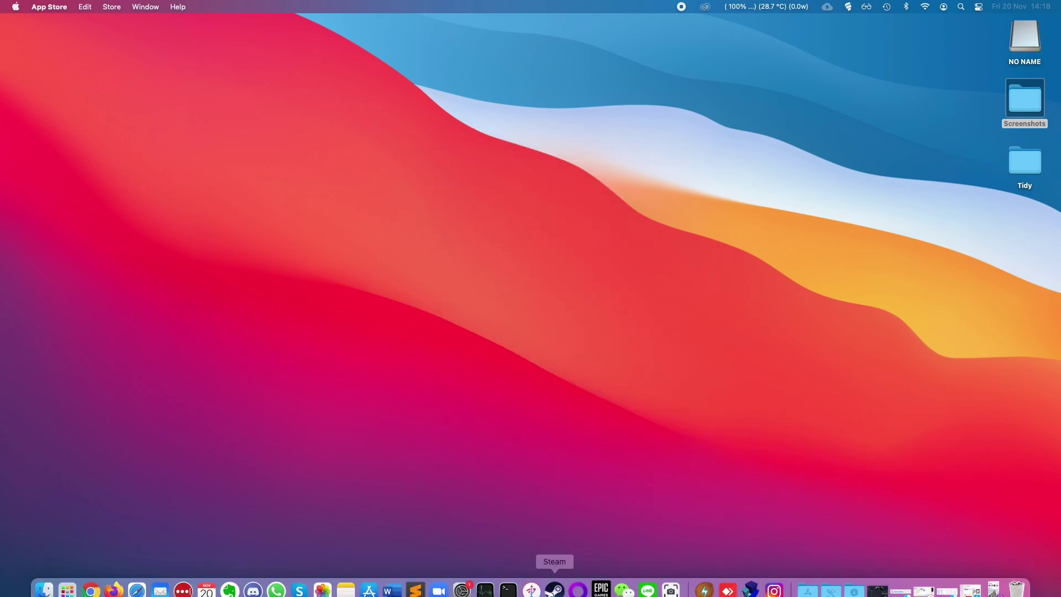
pyautogui.click(531, 579)
pyautogui.moveTo(469, 244); pyautogui.dragTo(466, 152)
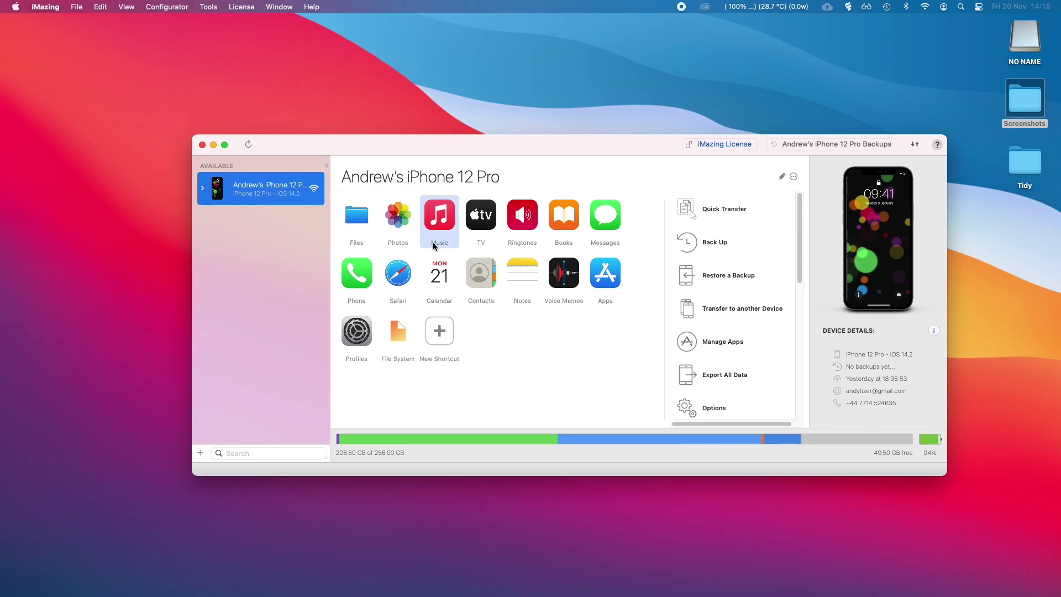
pyautogui.click(719, 342)
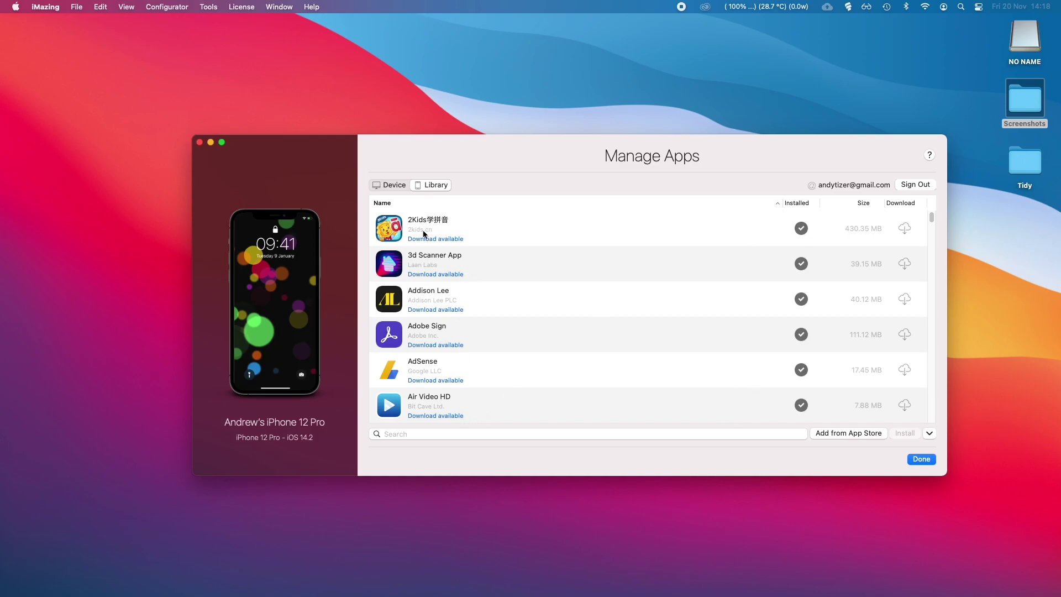
# - Search 'insta' and export Instagram as an .IPA into the IPA Installers folder
pyautogui.click(431, 435)
pyautogui.write('in')
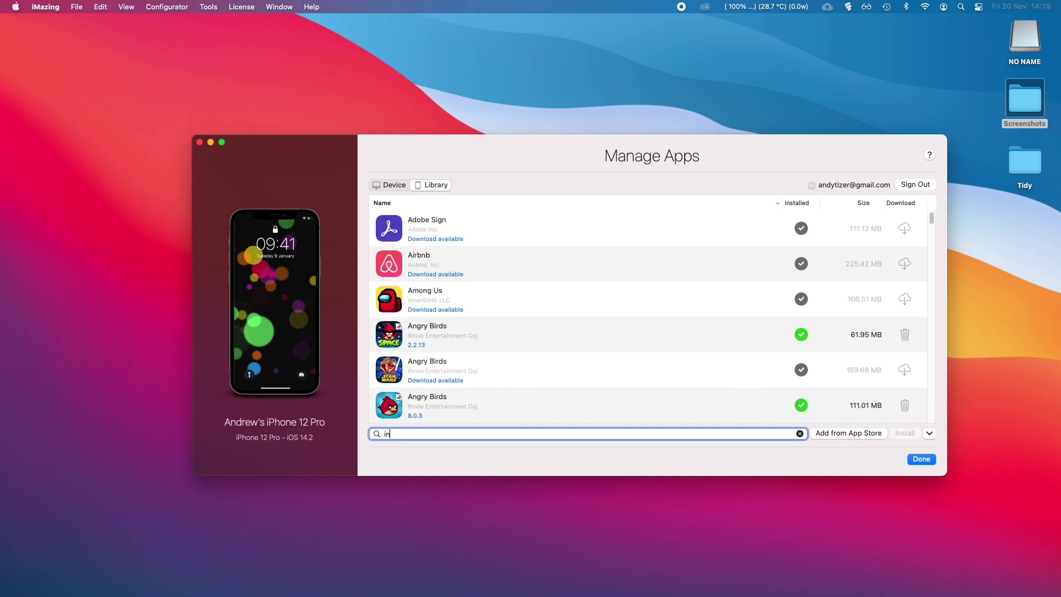
pyautogui.write('sta')
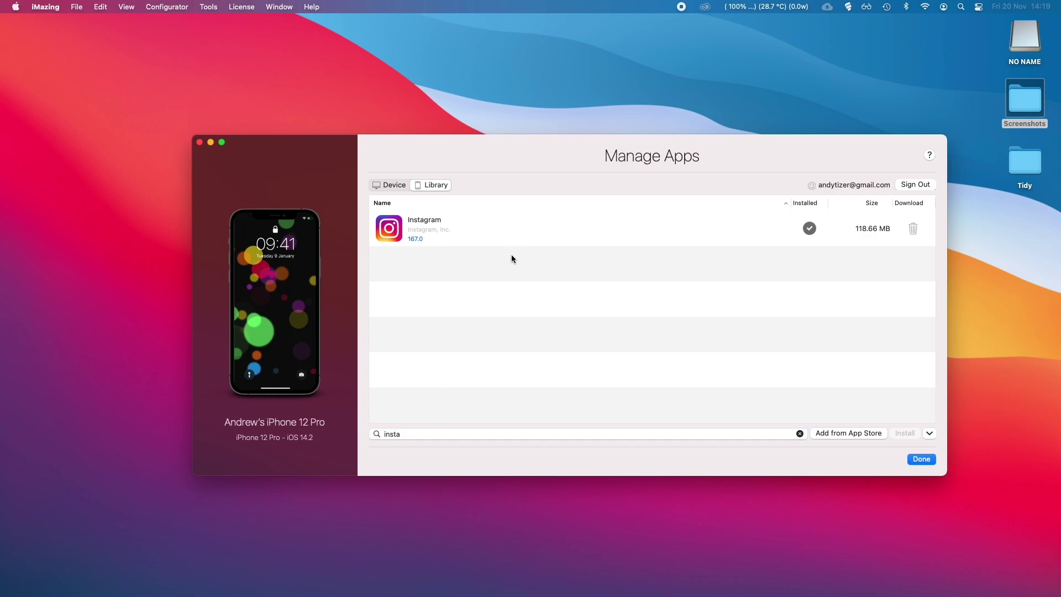
pyautogui.click(512, 241)
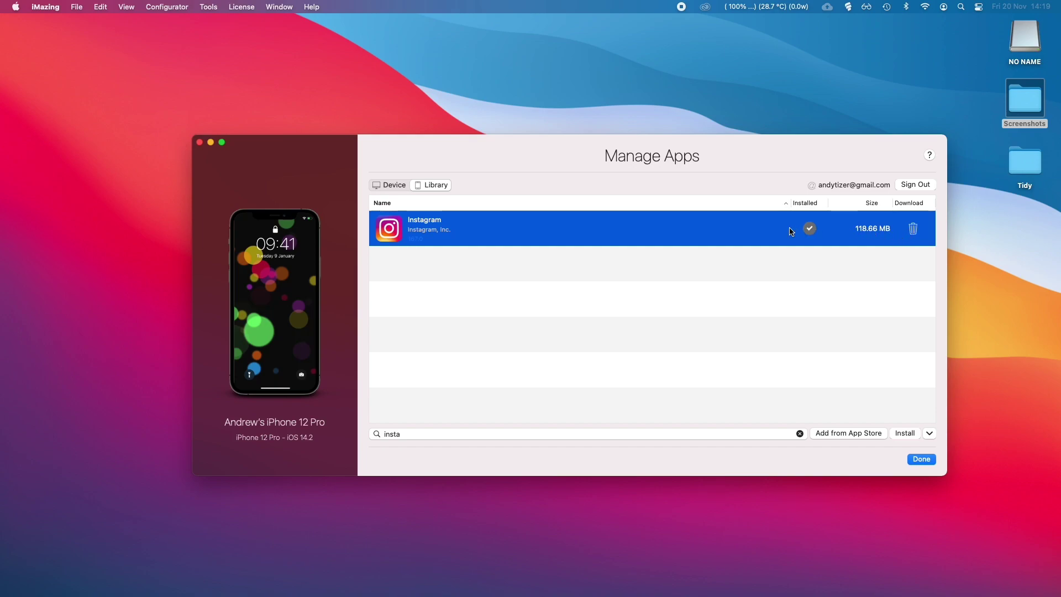
pyautogui.rightClick(690, 231)
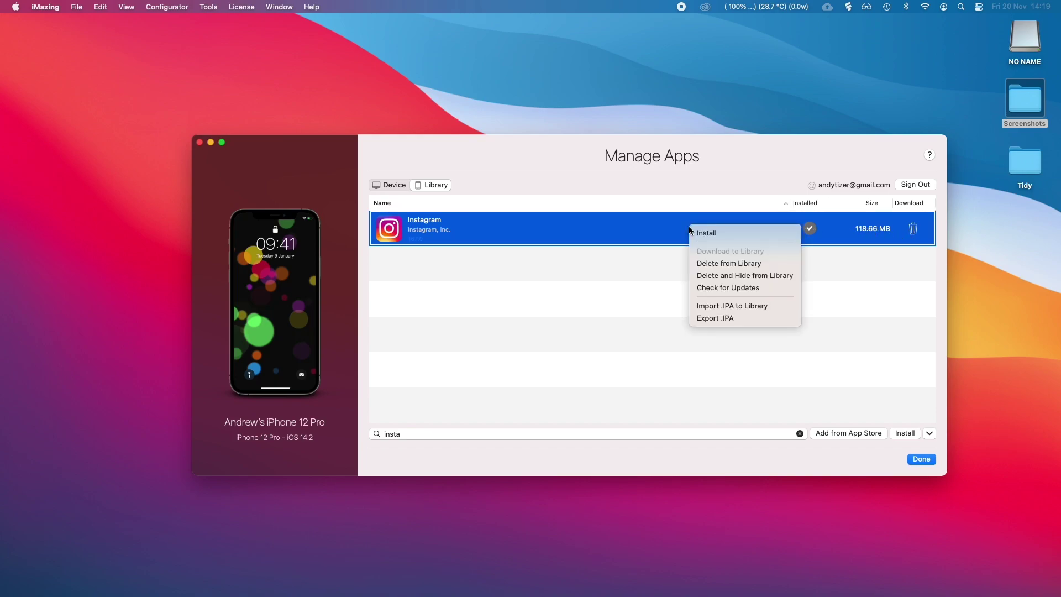
pyautogui.click(704, 319)
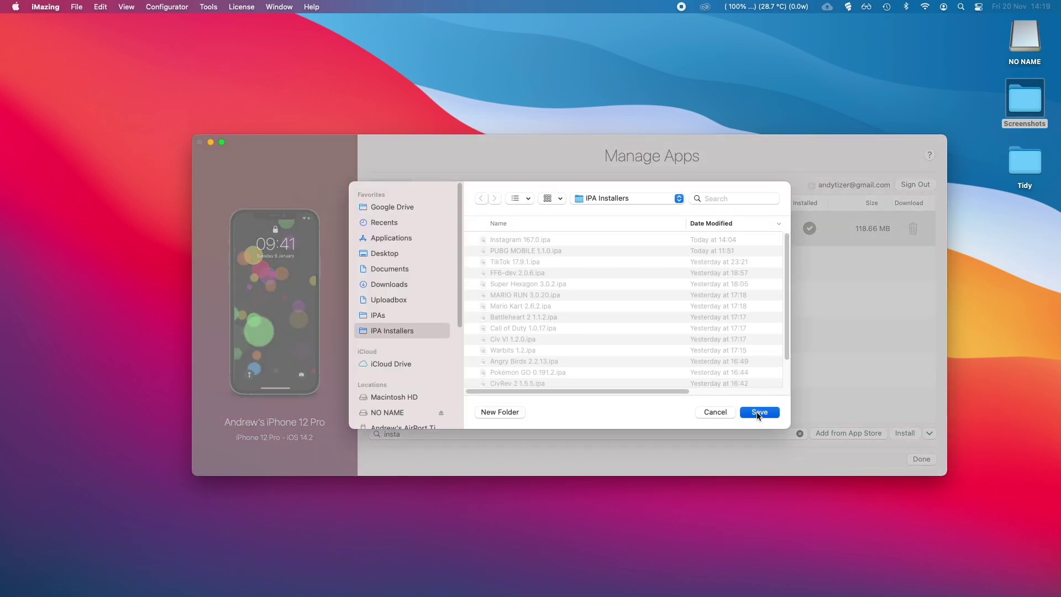
pyautogui.click(758, 414)
# - Install Instagram 167.0.ipa from the IPA Installers folder in Finder
pyautogui.moveTo(147, 579)
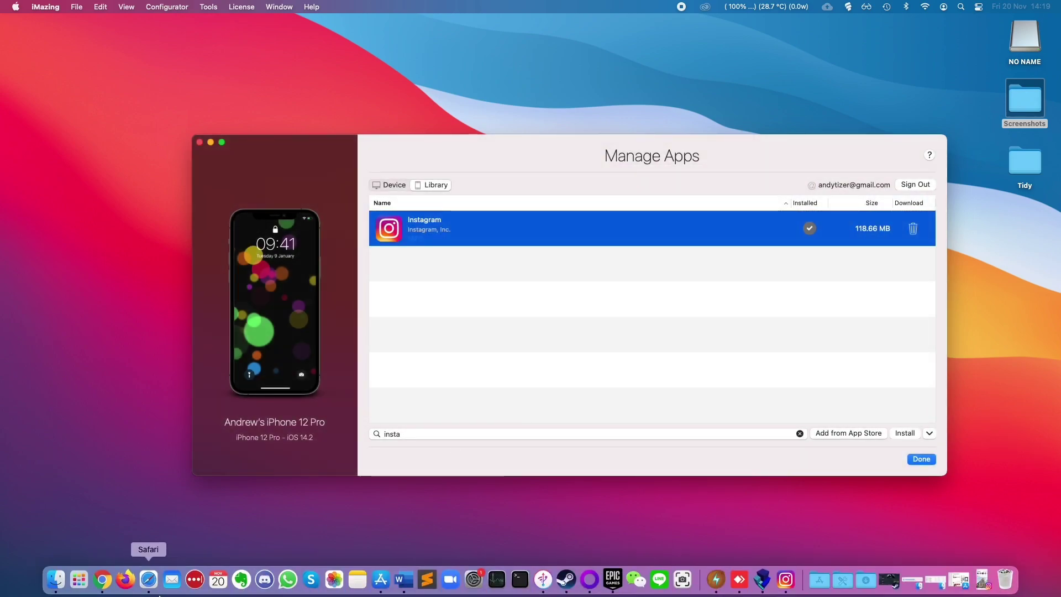
pyautogui.click(57, 578)
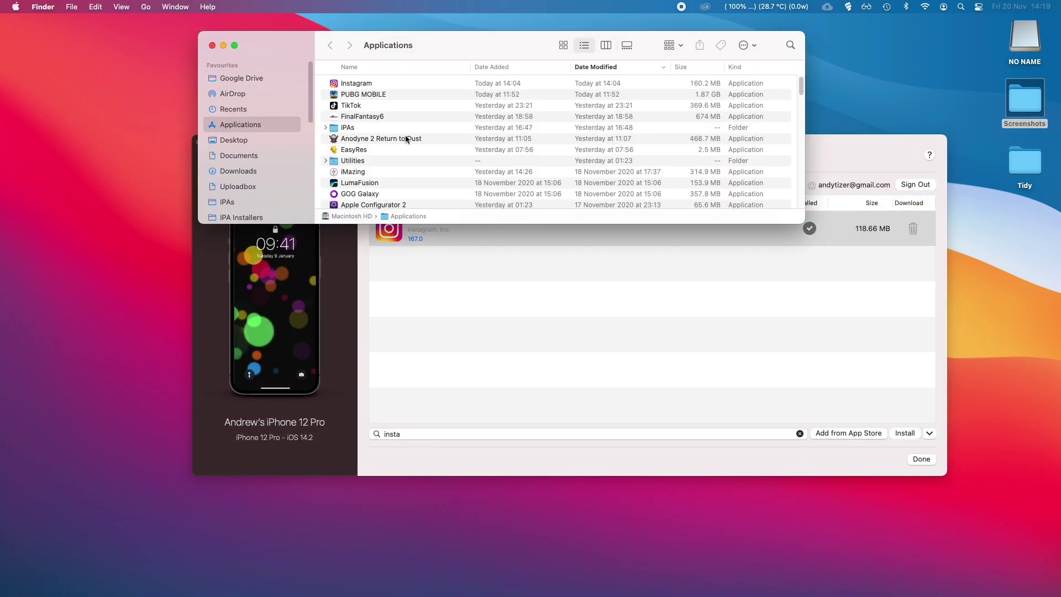
pyautogui.scroll(-2, 255, 178)
pyautogui.click(250, 185)
pyautogui.click(357, 84)
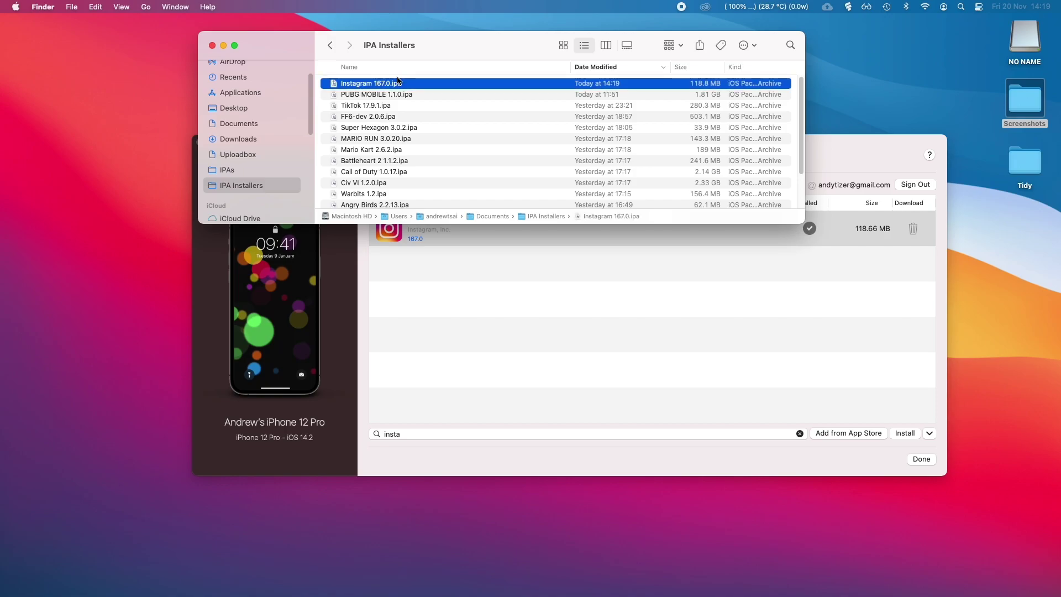
pyautogui.doubleClick(367, 85)
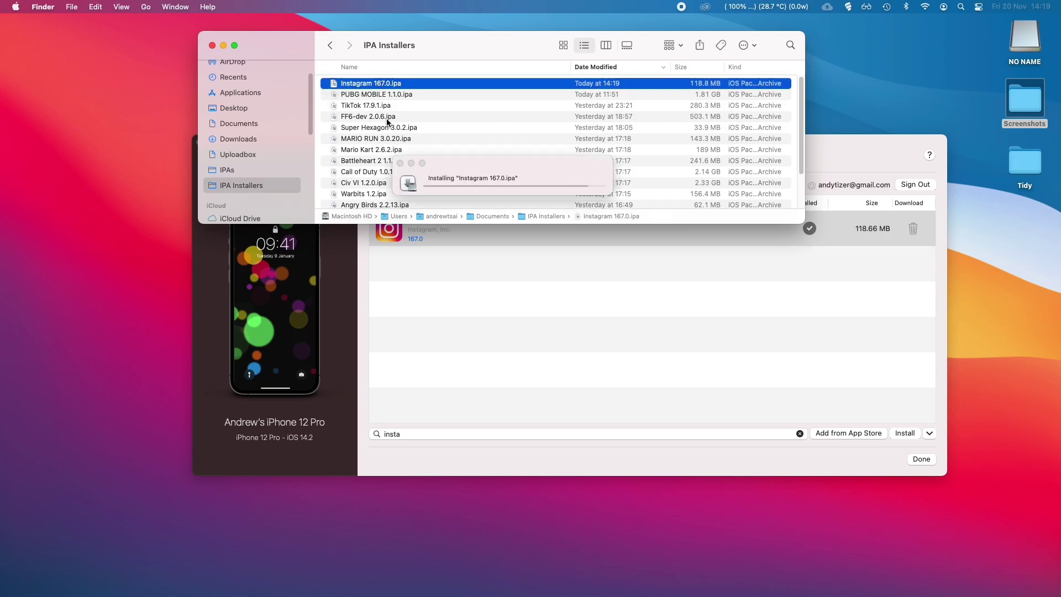
pyautogui.click(212, 44)
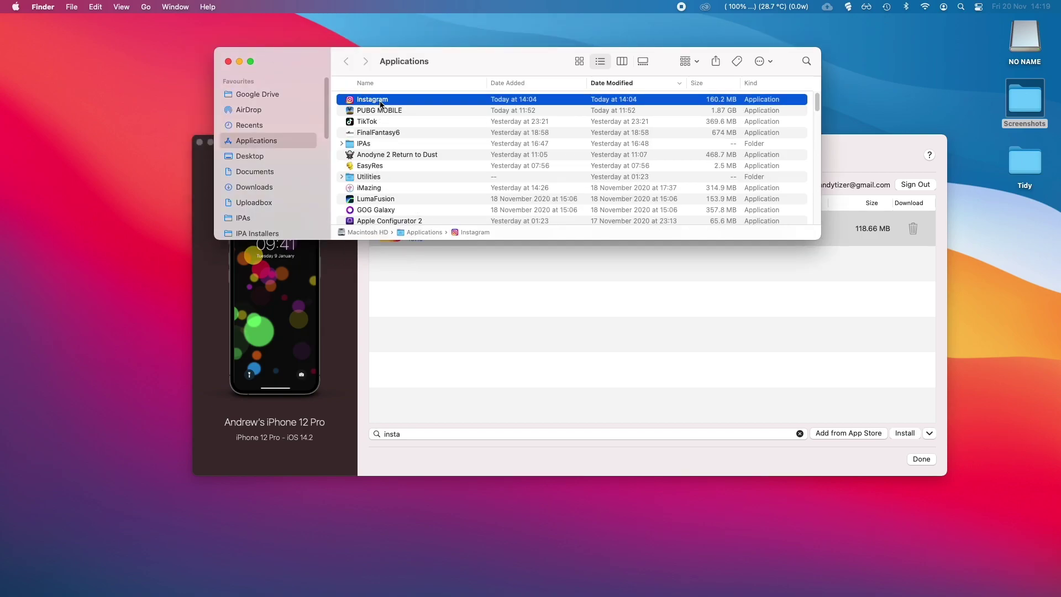
# - Launch the installed Instagram app and close the Finder and iMazing windows
pyautogui.doubleClick(381, 104)
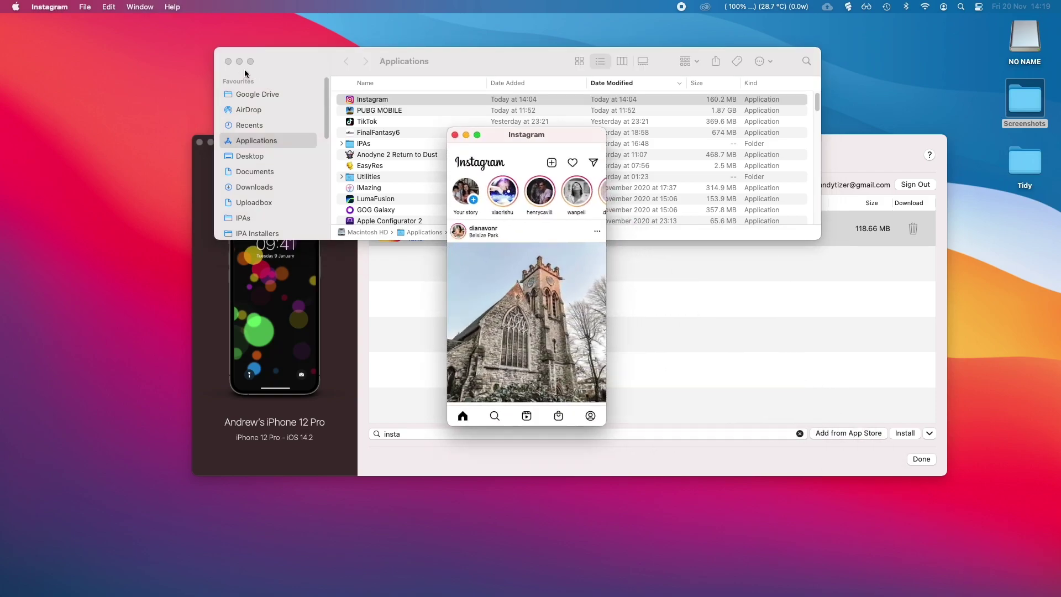
pyautogui.click(227, 61)
pyautogui.click(200, 143)
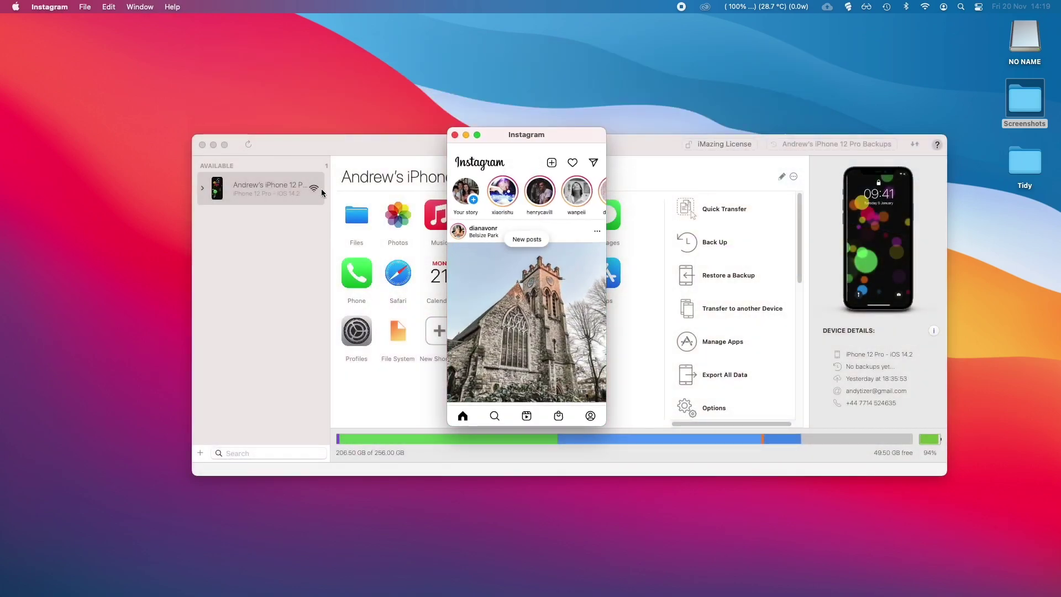
pyautogui.click(201, 144)
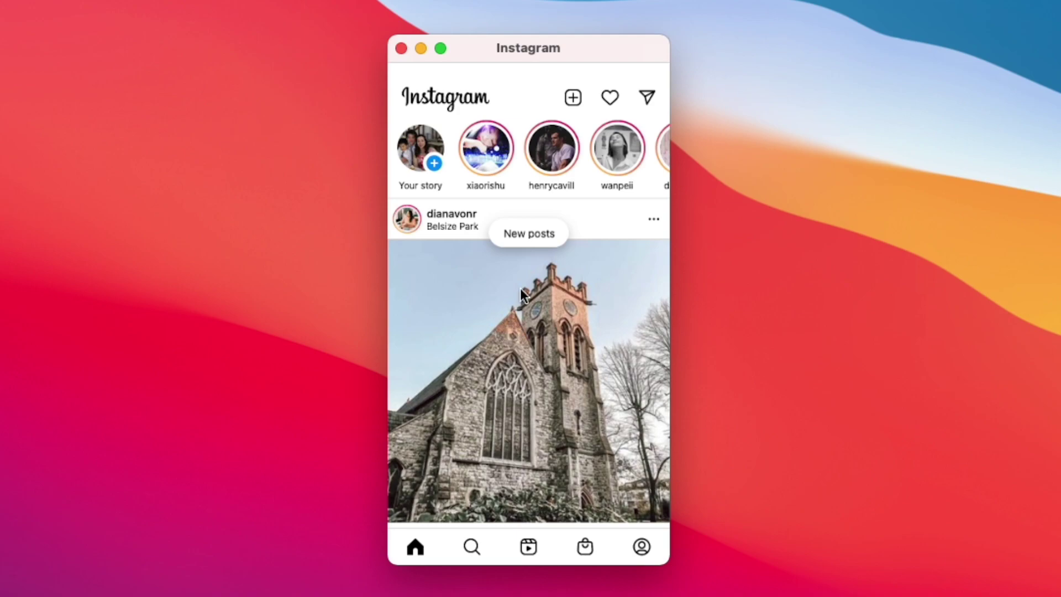
# - Scroll down through the Instagram home feed and back up to the stories row
pyautogui.scroll(-5, 519, 291)
pyautogui.scroll(3, 519, 293)
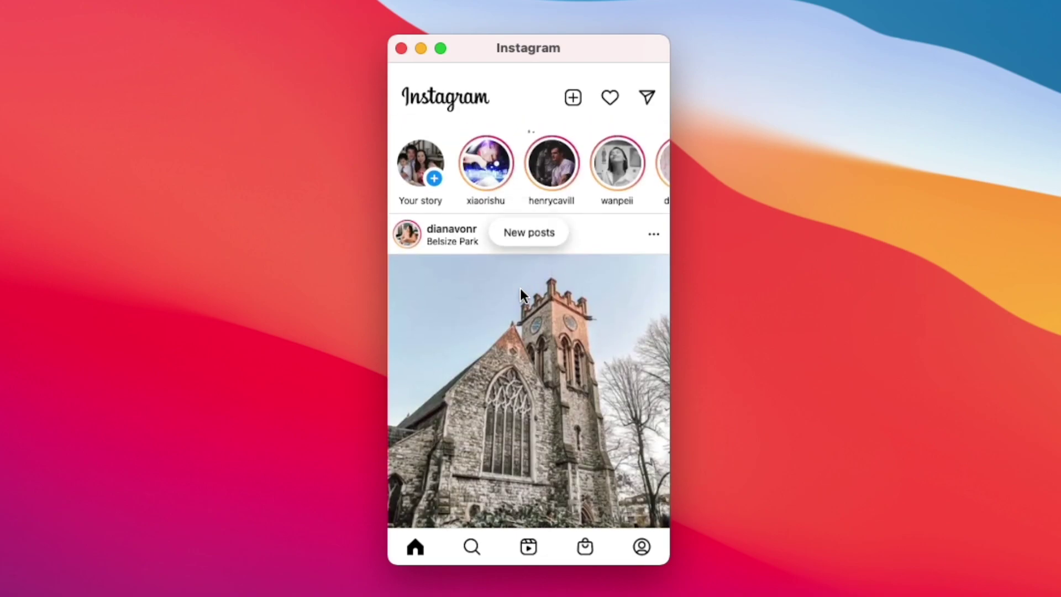
pyautogui.scroll(-8, 520, 293)
pyautogui.scroll(-15, 520, 292)
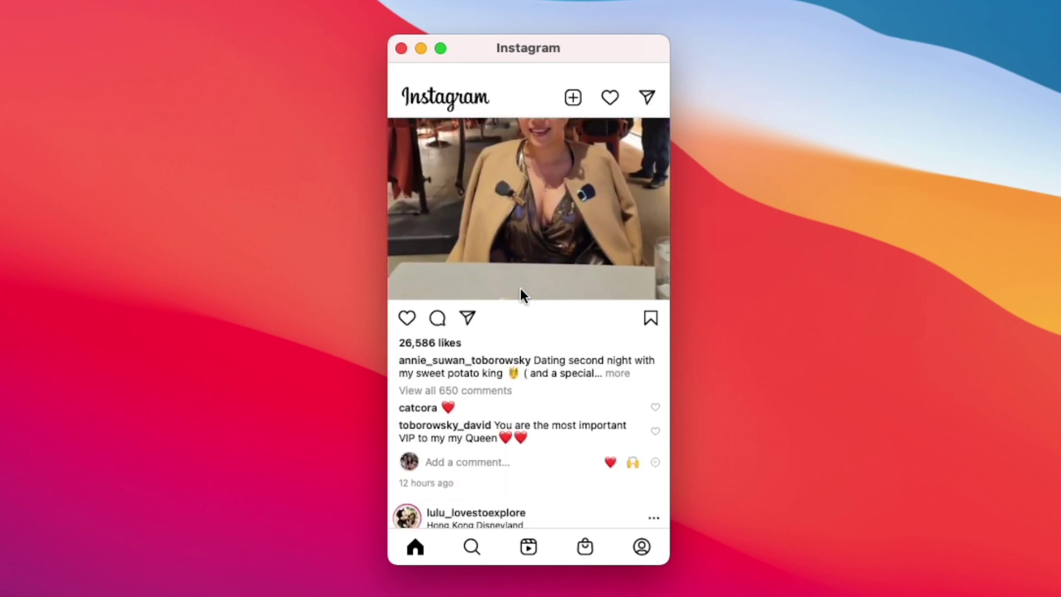
pyautogui.scroll(-5, 520, 293)
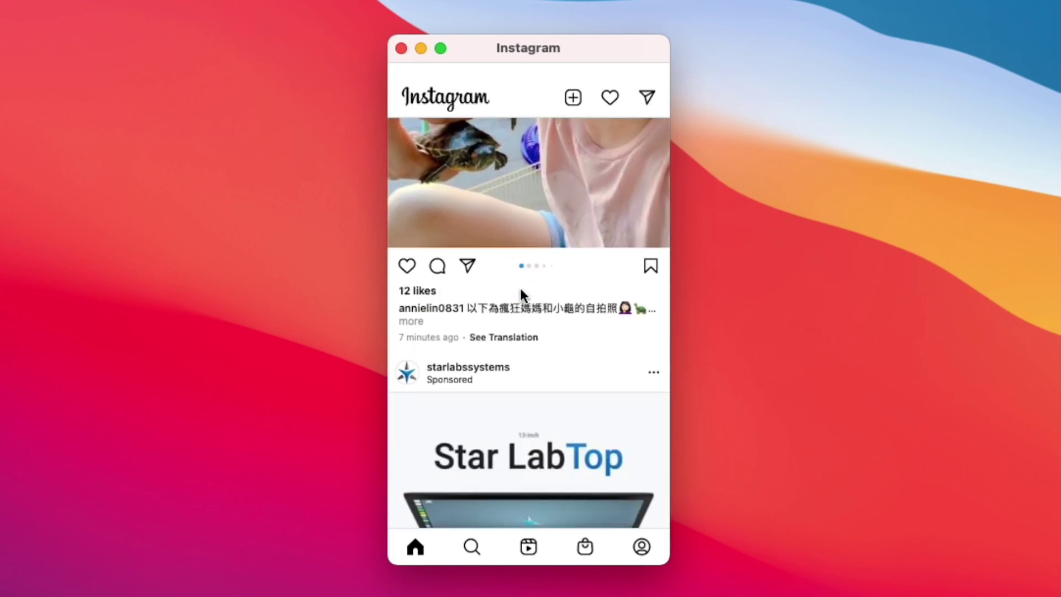
pyautogui.scroll(15, 521, 260)
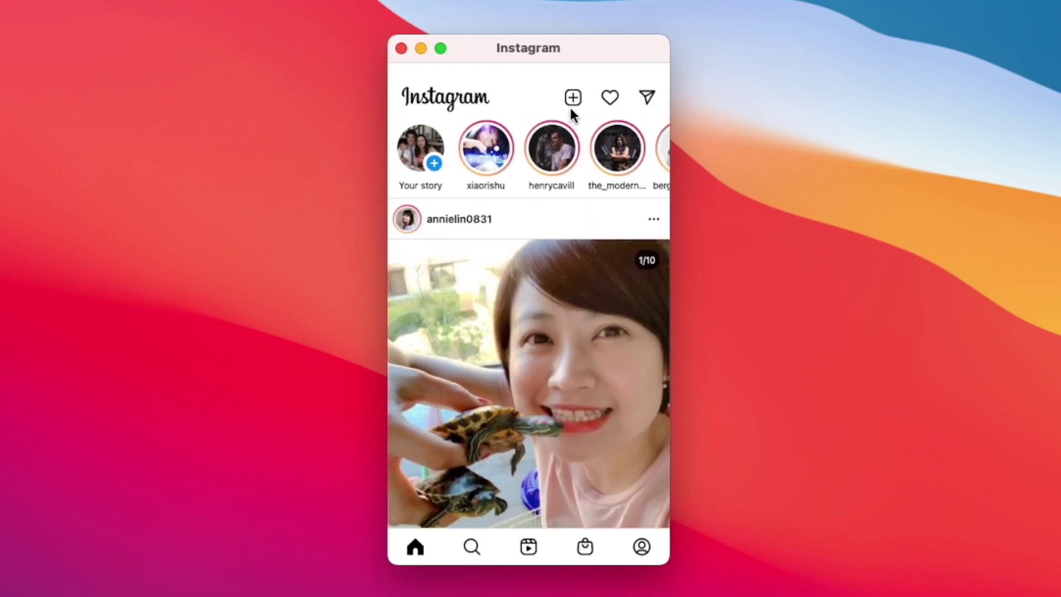
# - Start a new Instagram post and scroll through the media picker
pyautogui.click(573, 98)
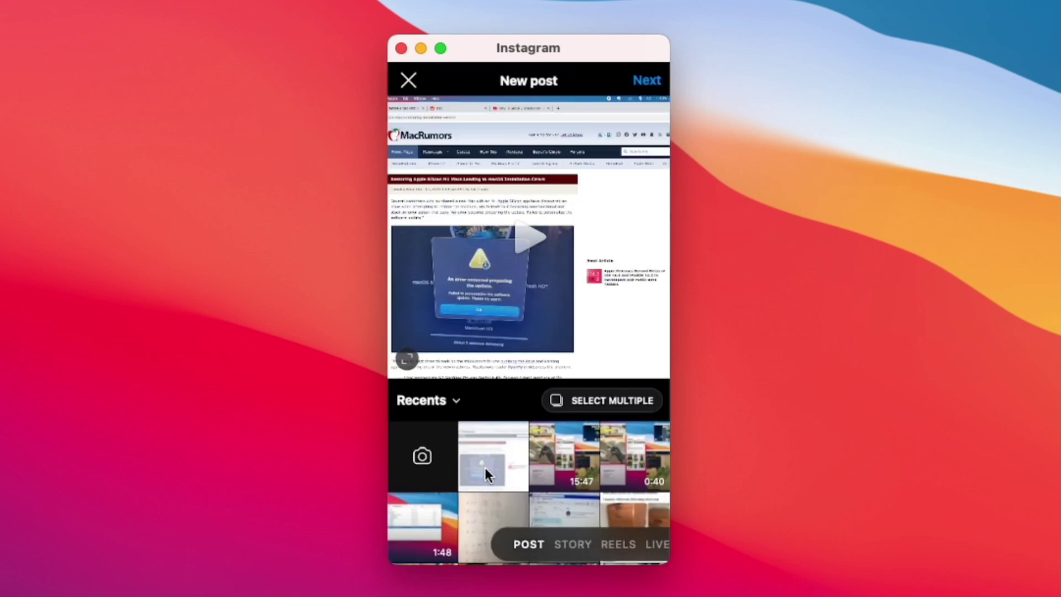
pyautogui.scroll(-2, 484, 467)
pyautogui.scroll(2, 484, 466)
pyautogui.scroll(-2, 484, 467)
pyautogui.scroll(2, 485, 466)
pyautogui.scroll(-1, 484, 467)
pyautogui.scroll(1, 484, 467)
pyautogui.scroll(-3, 485, 466)
pyautogui.scroll(2, 485, 466)
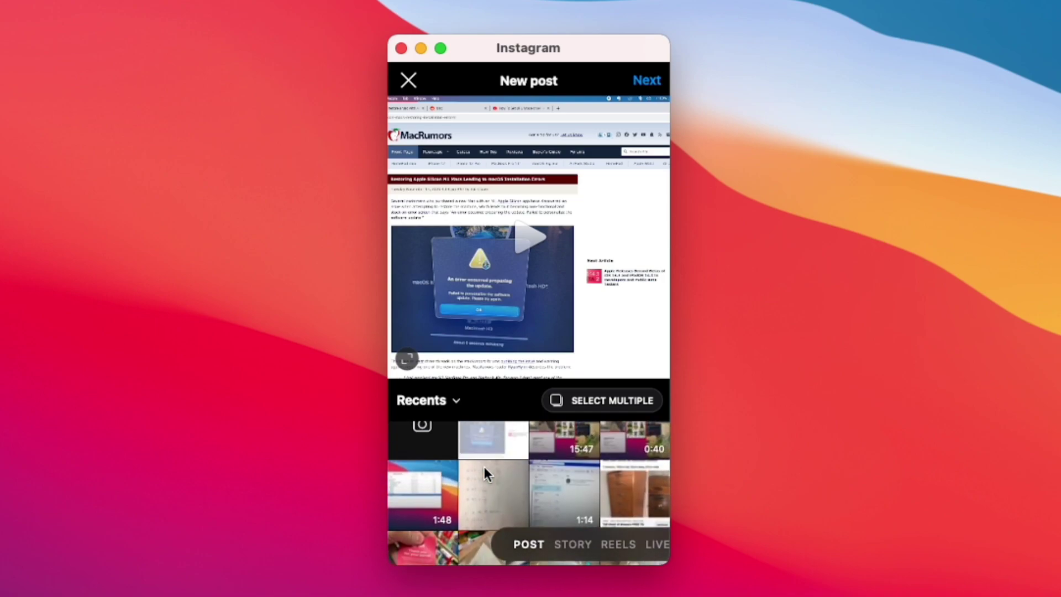
pyautogui.scroll(2, 484, 467)
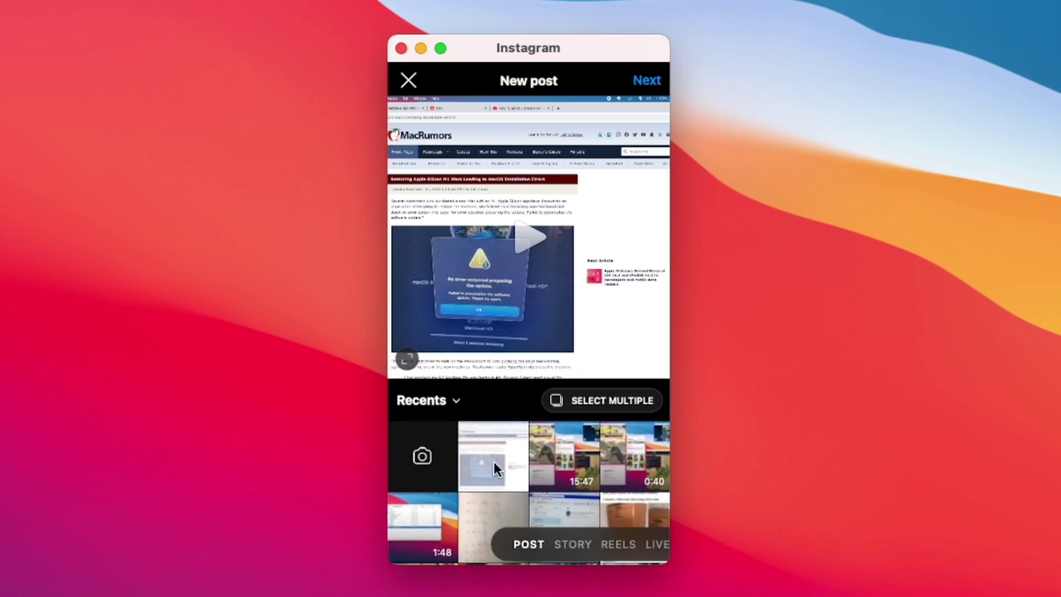
# - Open the webcam camera and switch through STORY, REELS and LIVE modes
pyautogui.click(423, 461)
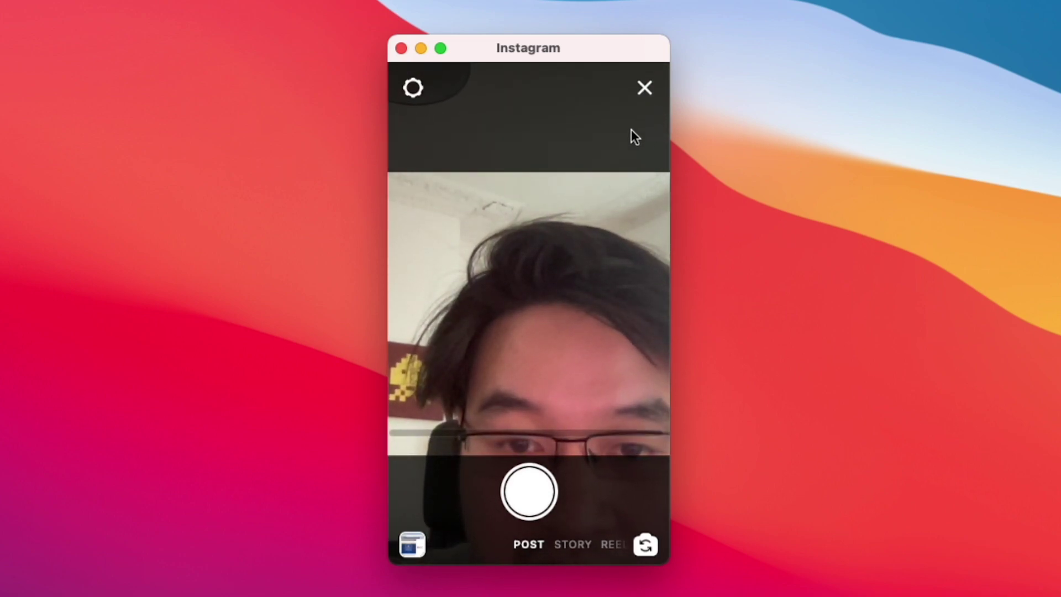
pyautogui.click(573, 545)
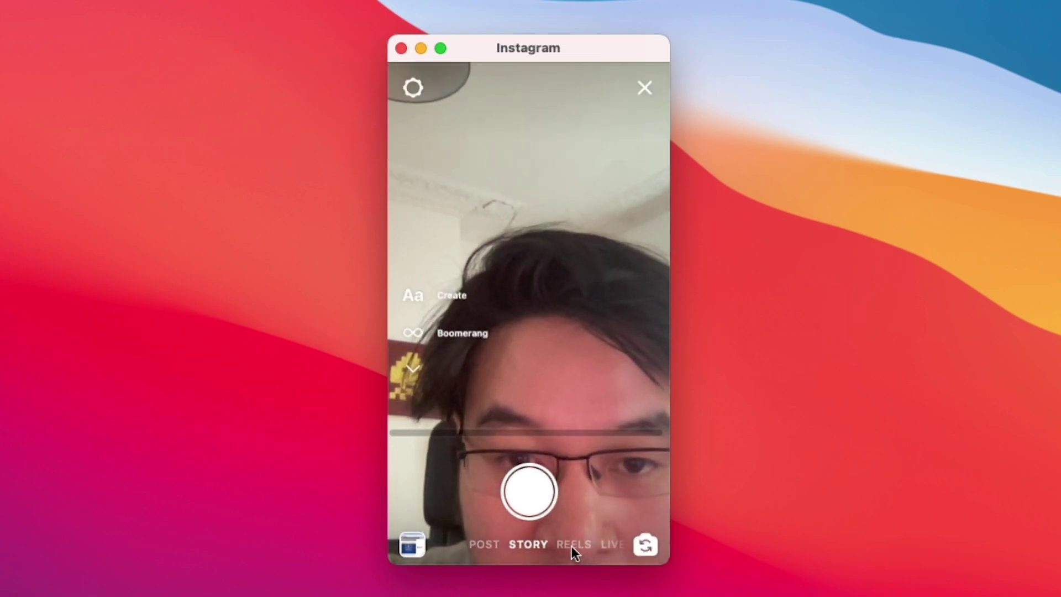
pyautogui.click(571, 546)
pyautogui.click(571, 546)
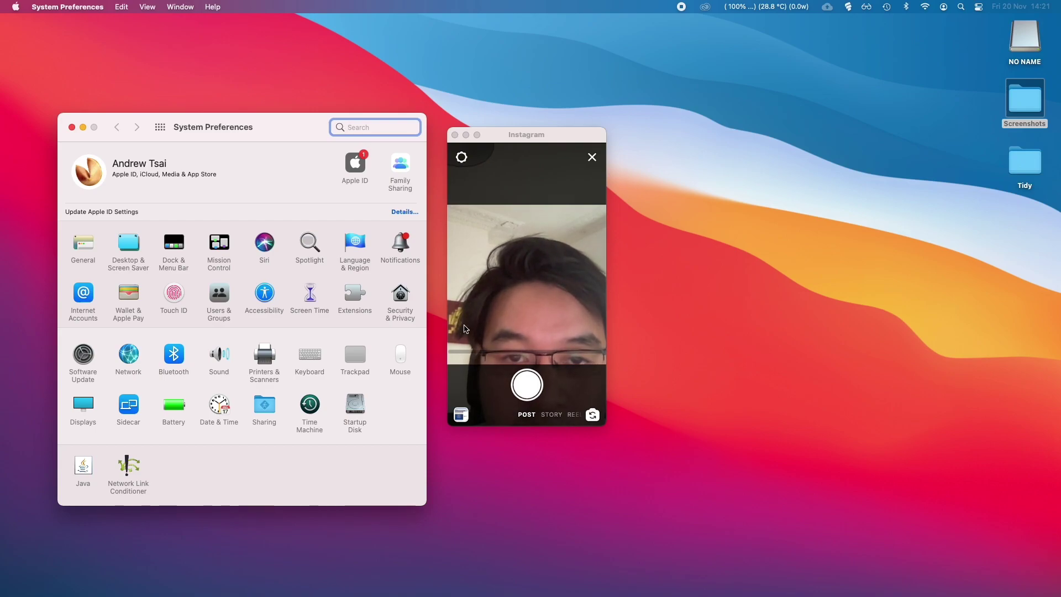
# - In Security & Privacy's Privacy tab, check the Microphone and Camera lists, ending on Camera
pyautogui.click(401, 296)
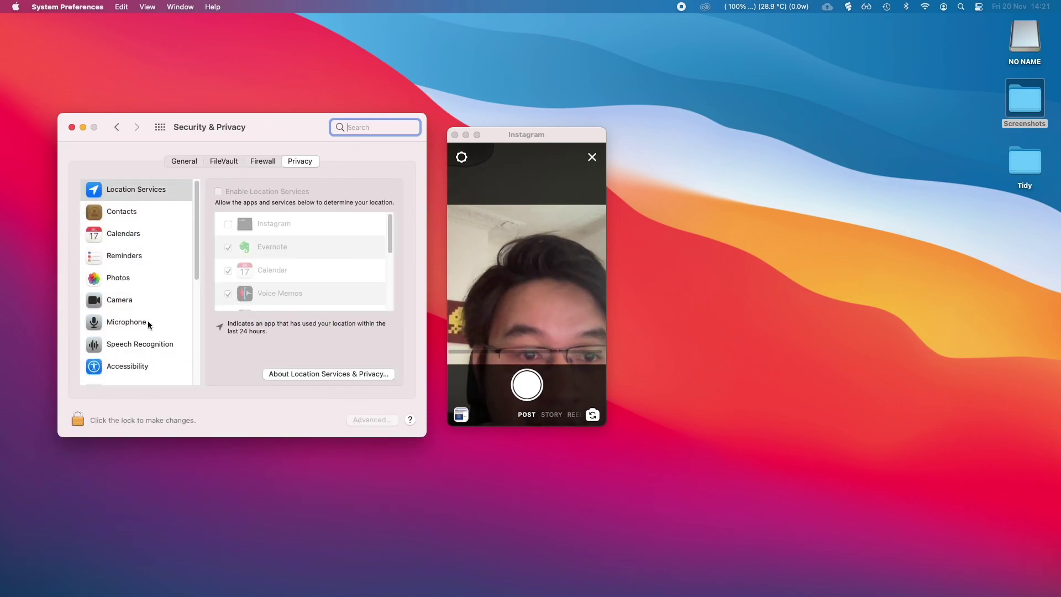
pyautogui.scroll(-5, 141, 331)
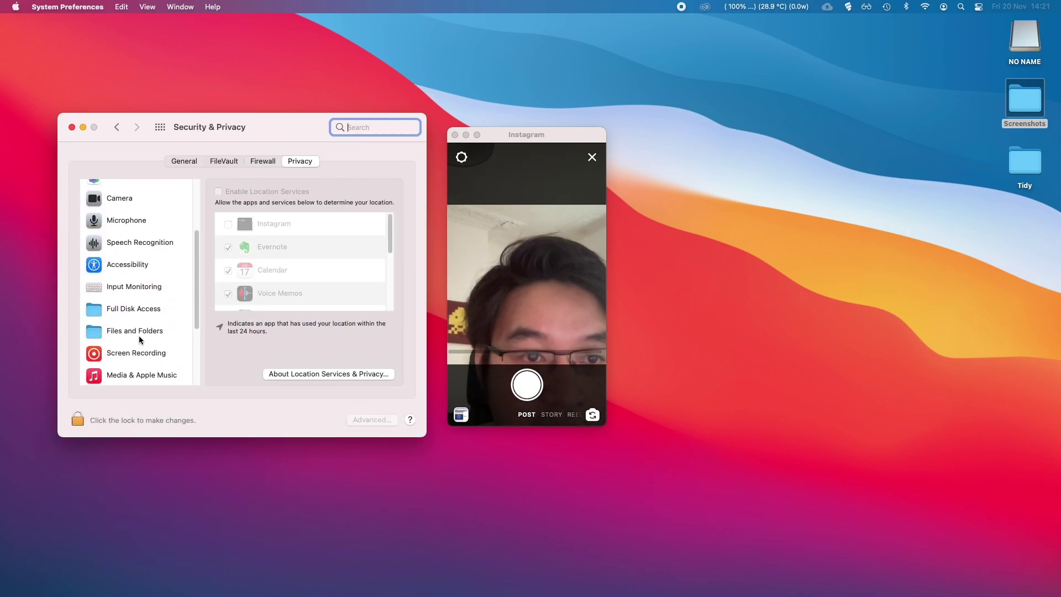
pyautogui.click(142, 221)
pyautogui.click(142, 199)
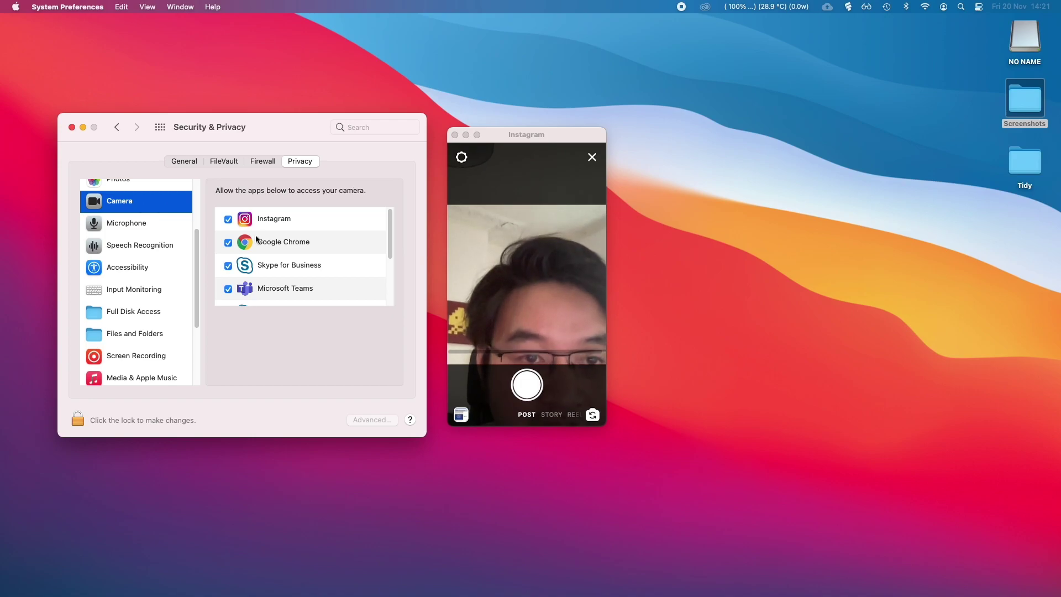
pyautogui.click(169, 221)
pyautogui.press('Up')
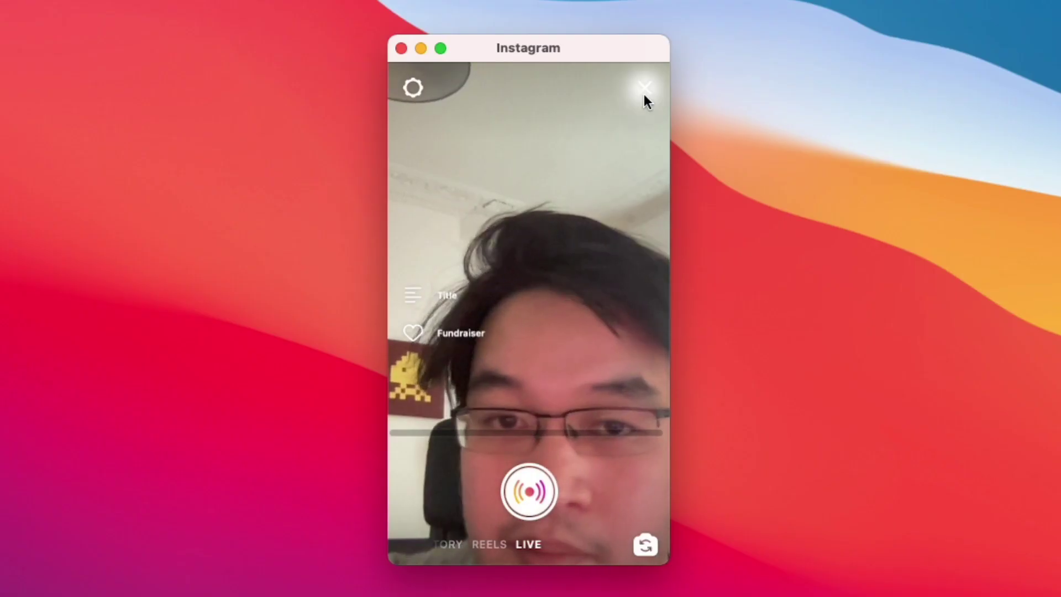
pyautogui.click(644, 95)
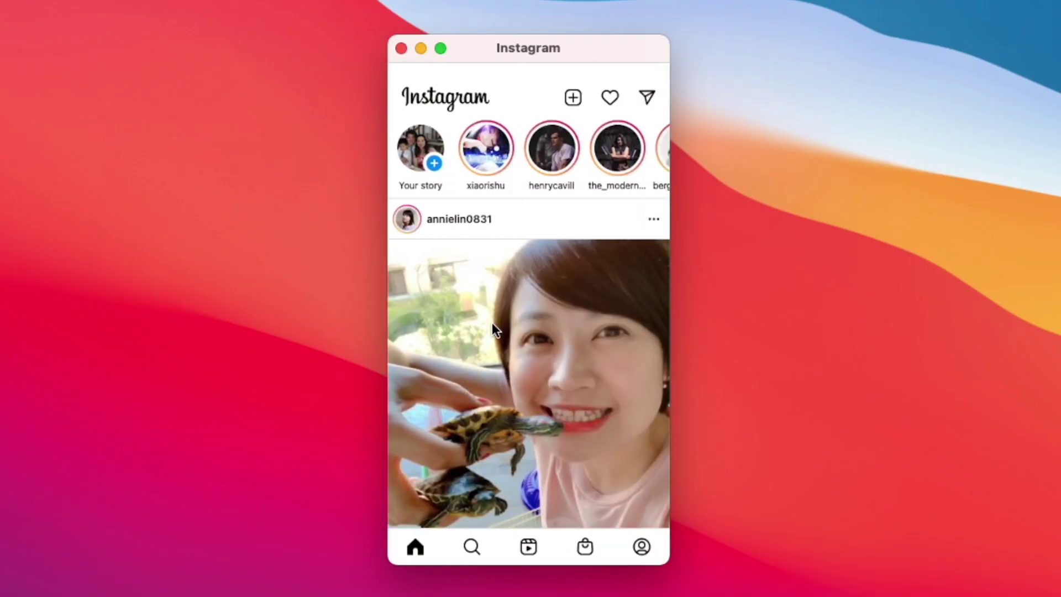
pyautogui.scroll(-5, 492, 323)
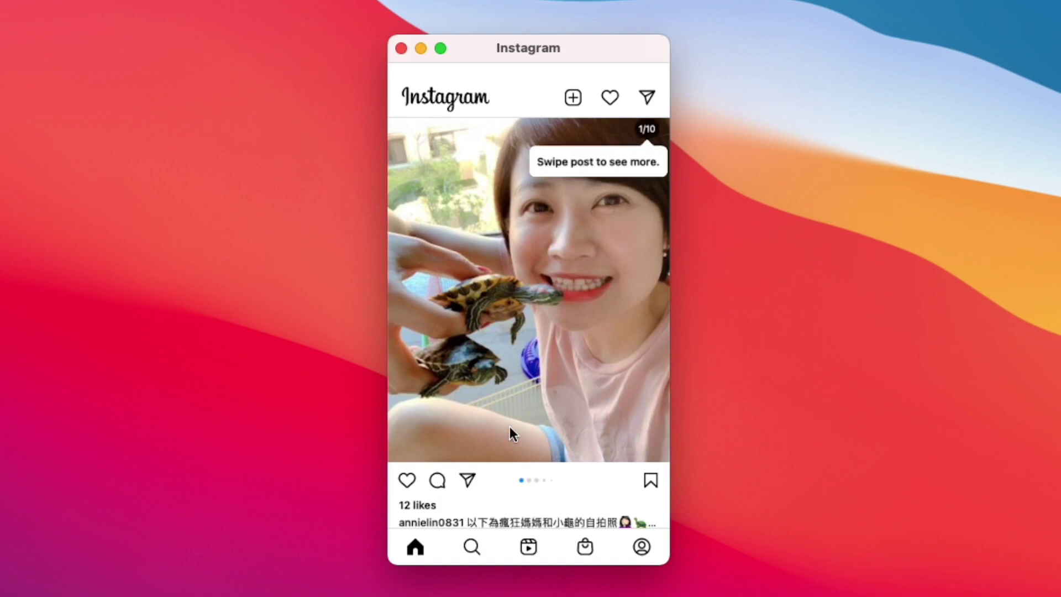
pyautogui.scroll(5, 510, 432)
pyautogui.scroll(-3, 510, 433)
pyautogui.scroll(3, 510, 433)
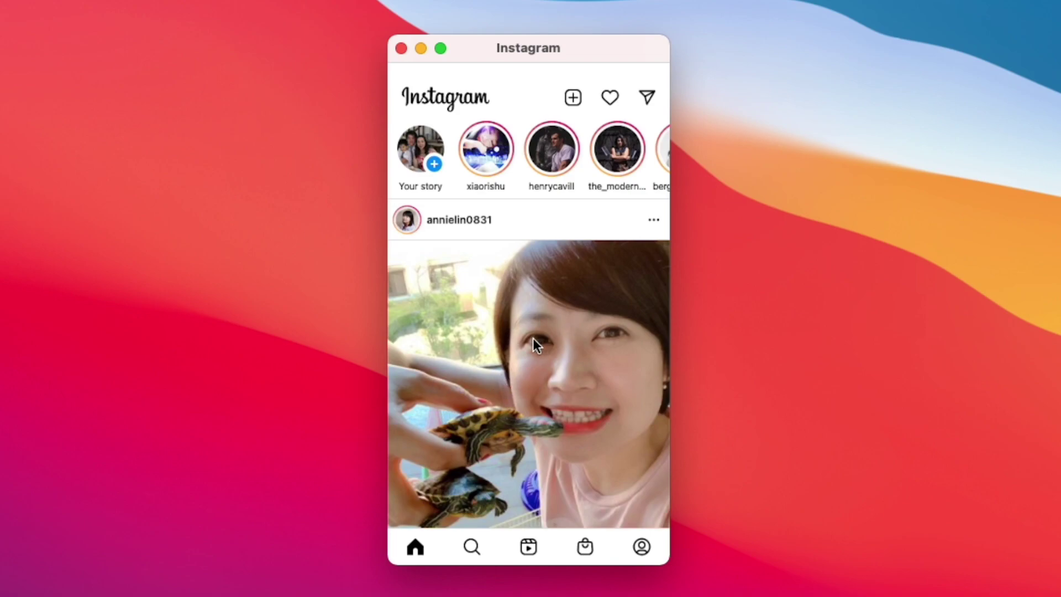
pyautogui.scroll(-15, 516, 347)
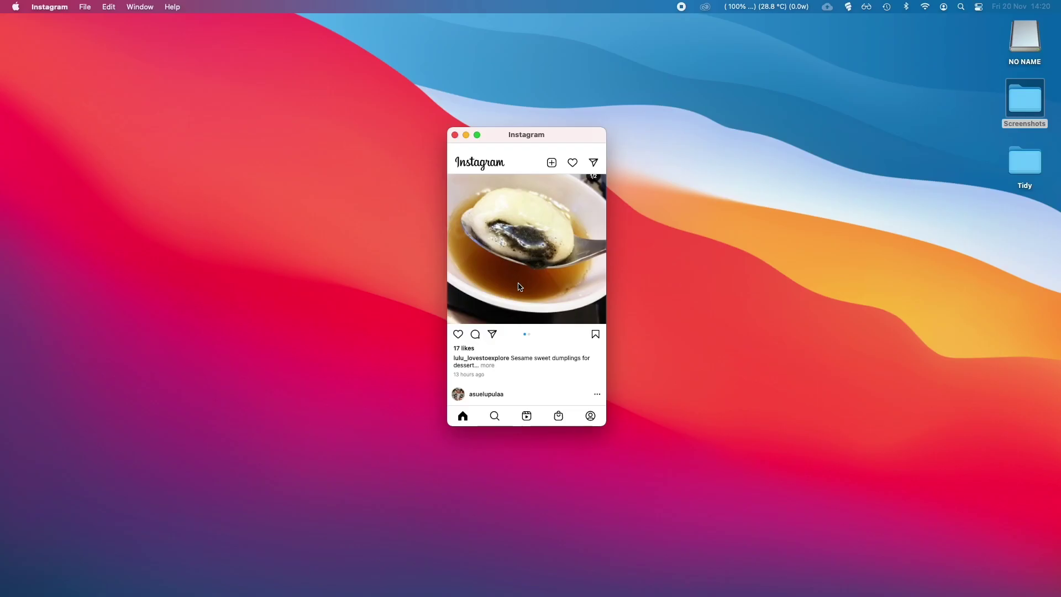
pyautogui.scroll(15, 519, 286)
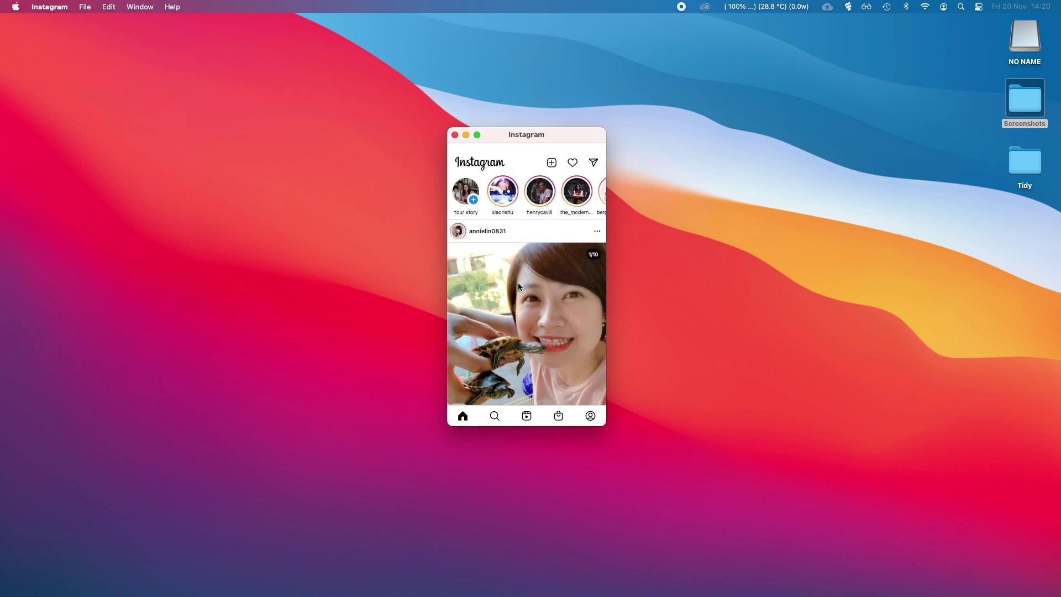